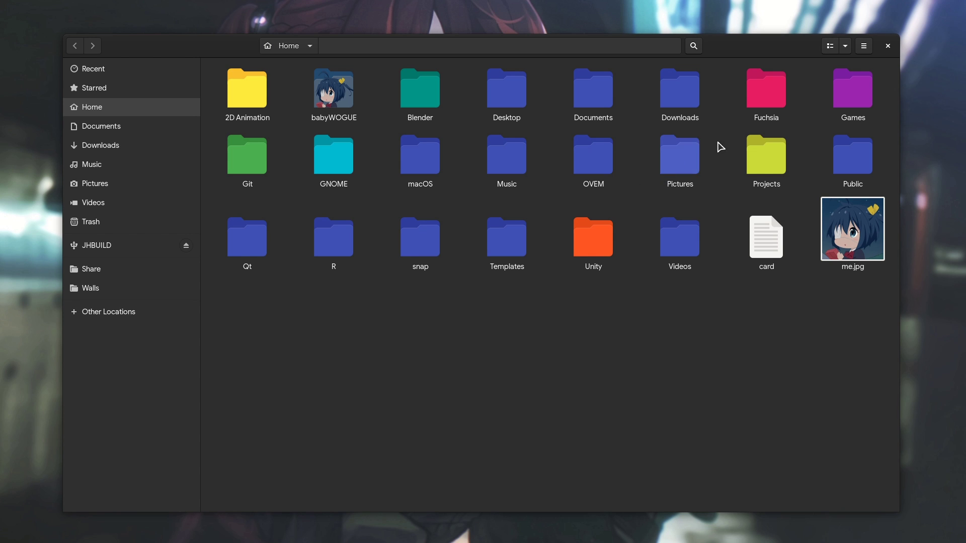
Show the About Files window with the Files version 3.37.1 from the main menu.
{"action": "left_click", "coordinate": [863, 45]}
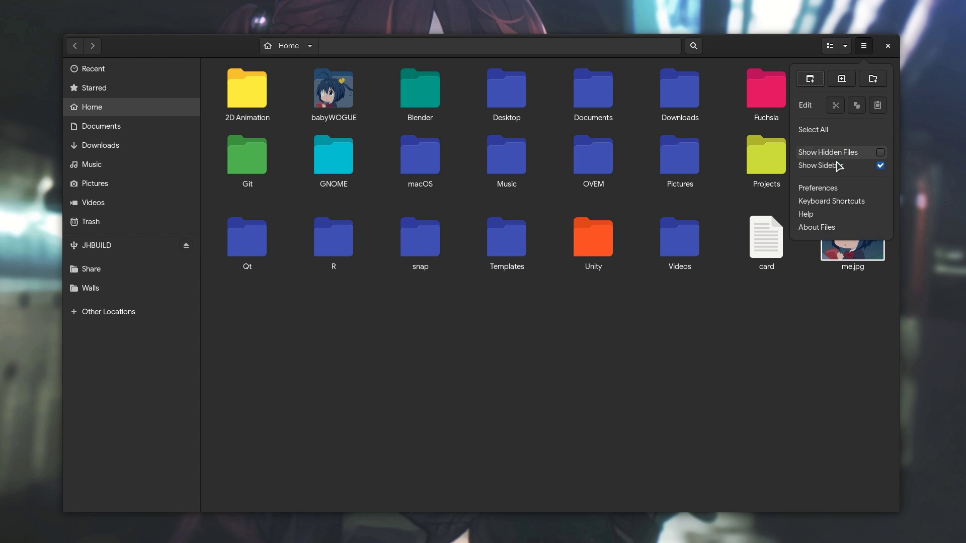
{"action": "left_click", "coordinate": [836, 228]}
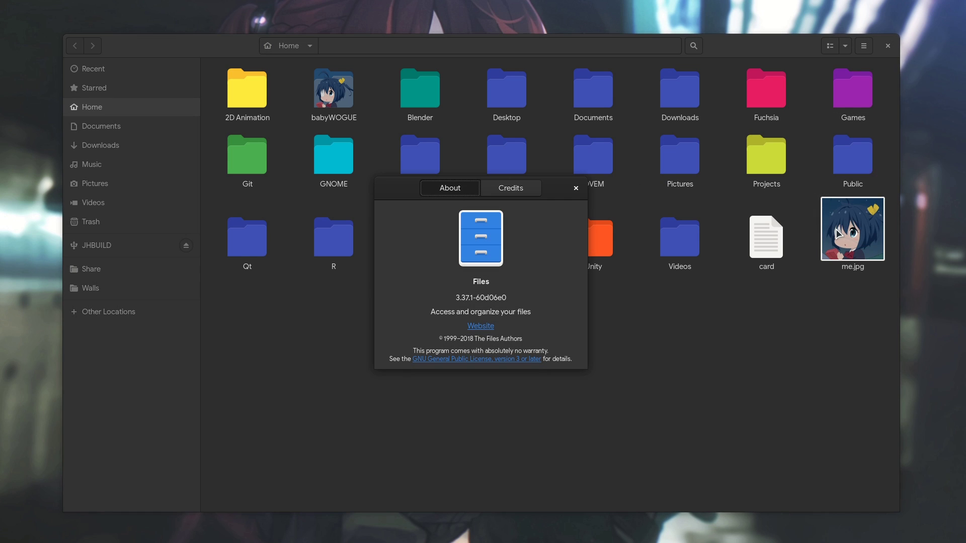
Select the Files version text, then show About Dolphin and select its 19.12.3 version text.
{"action": "triple_click", "coordinate": [511, 297]}
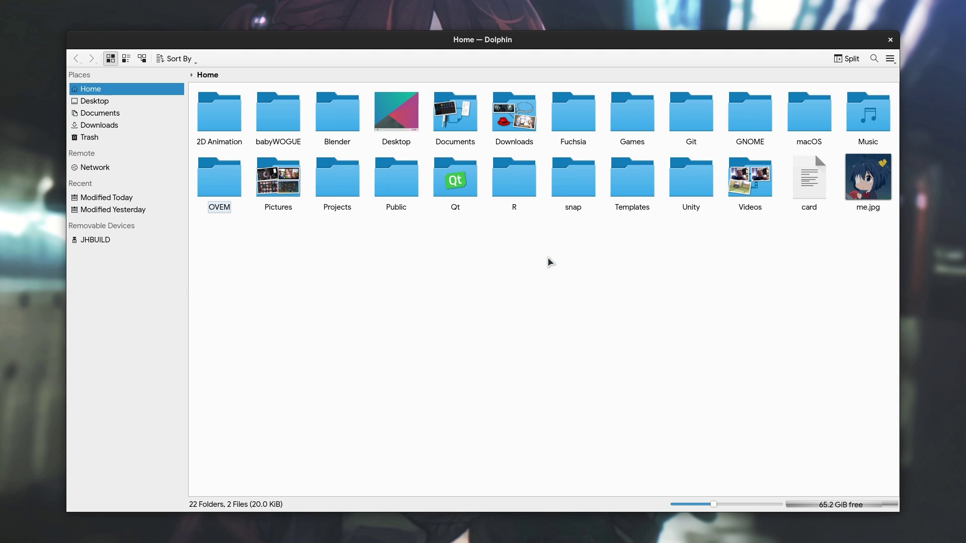
{"action": "left_click", "coordinate": [889, 58]}
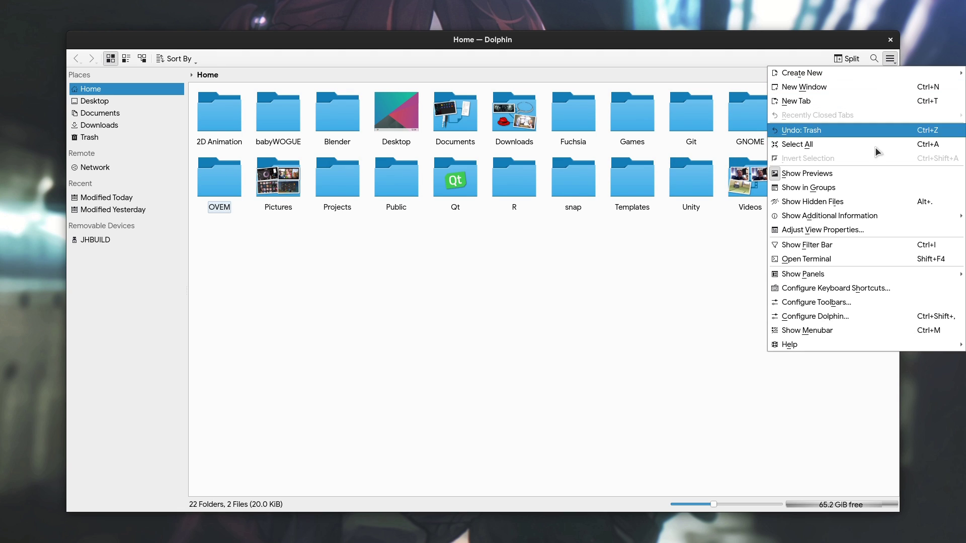
{"action": "mouse_move", "coordinate": [789, 344]}
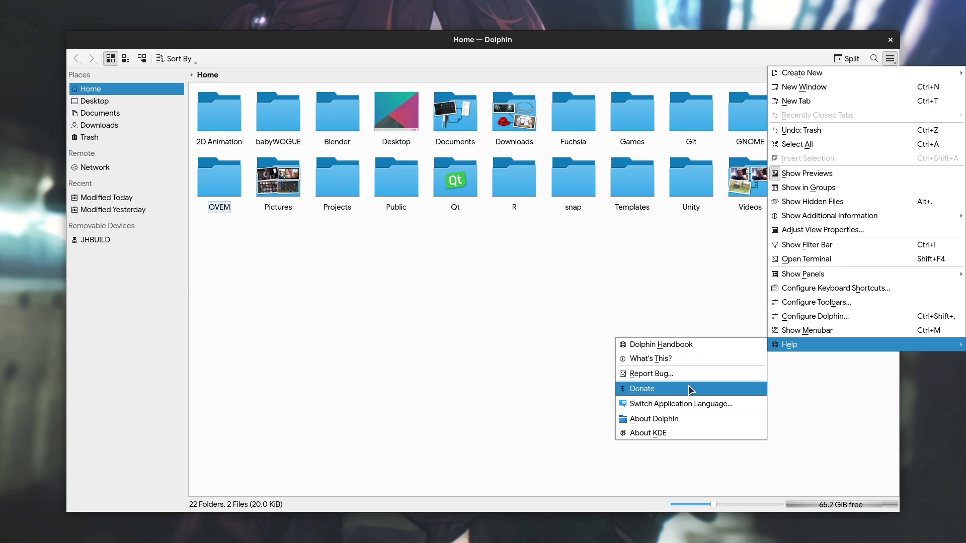
{"action": "left_click", "coordinate": [688, 418]}
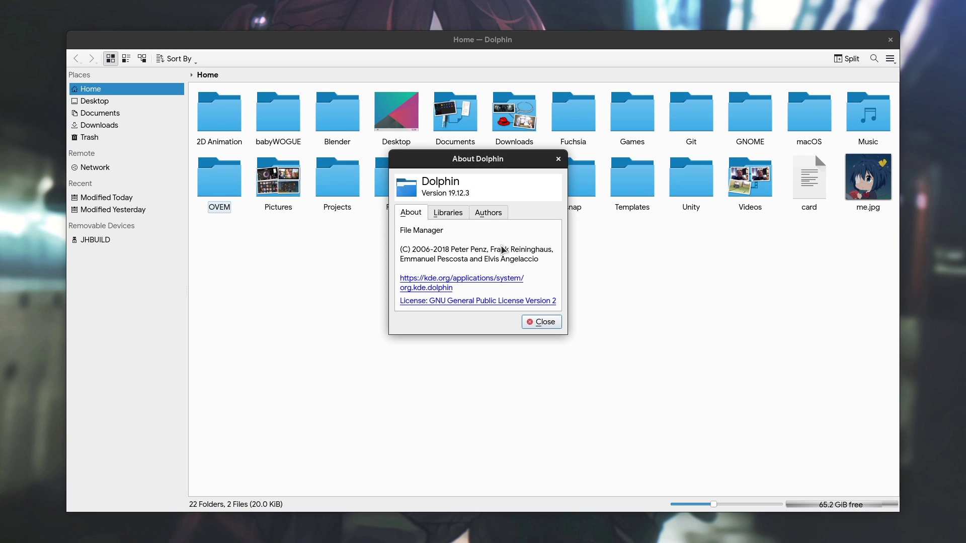
{"action": "triple_click", "coordinate": [468, 193]}
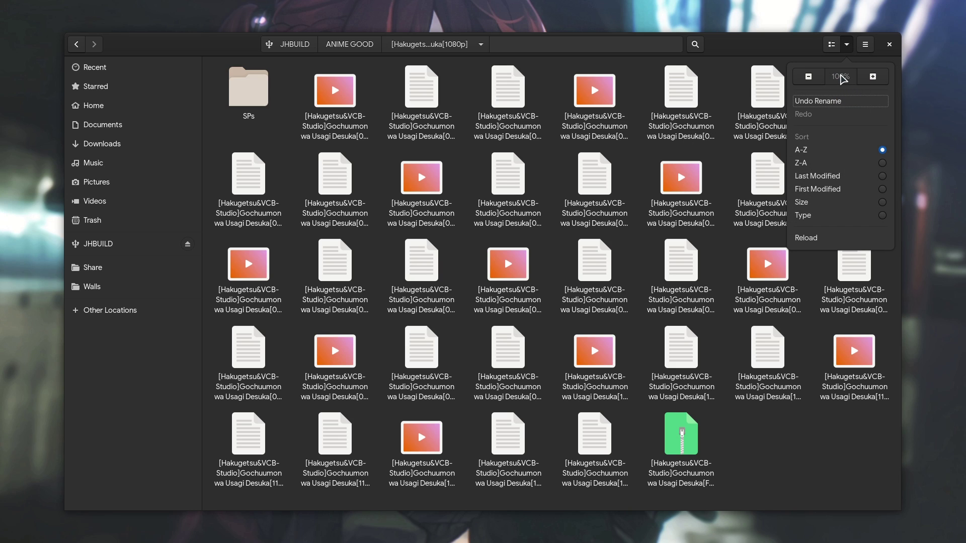
Zoom the icon view out to 67% and back to 100% to compare name truncation.
{"action": "left_click", "coordinate": [808, 79]}
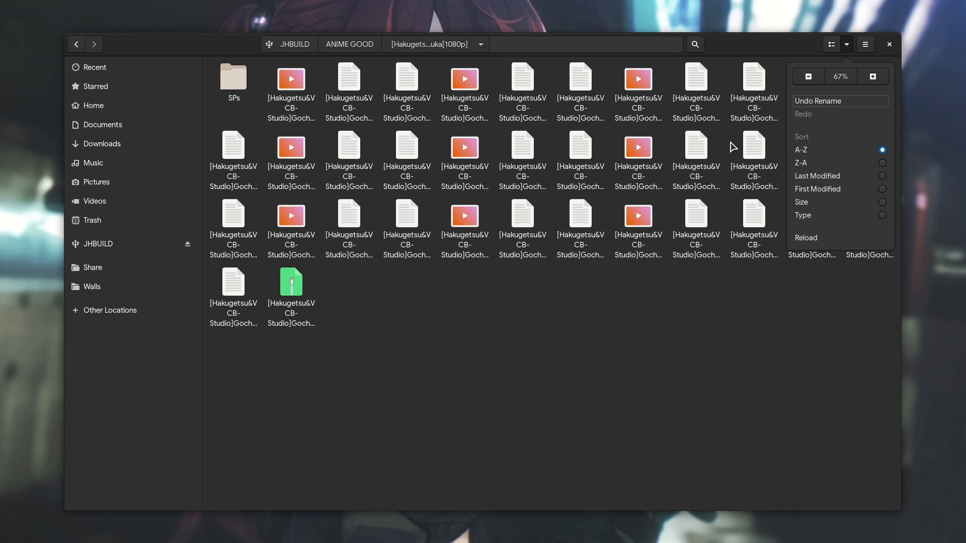
{"action": "left_click", "coordinate": [872, 77]}
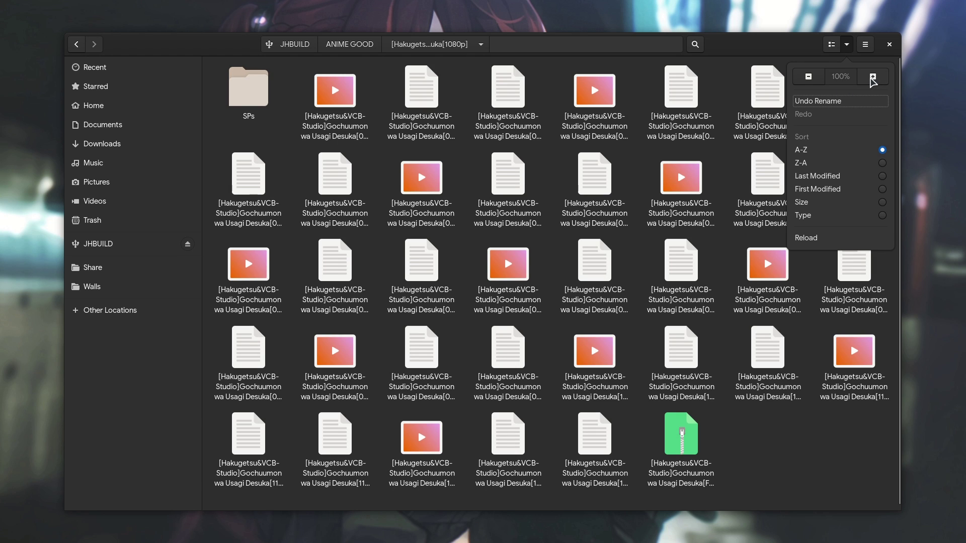
{"action": "left_click", "coordinate": [847, 48]}
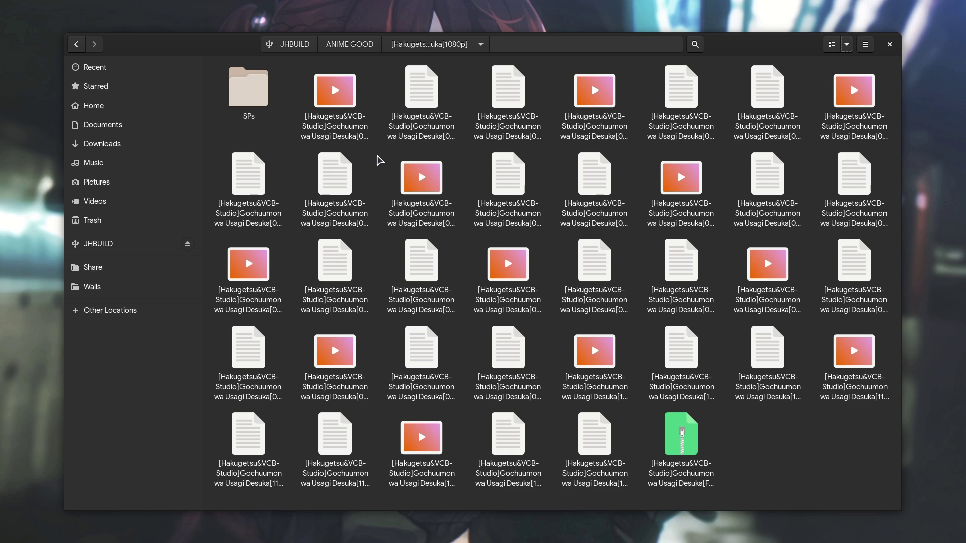
Select the first episode .mkv to reveal its full name and step the selection along the row and back.
{"action": "left_click", "coordinate": [358, 134]}
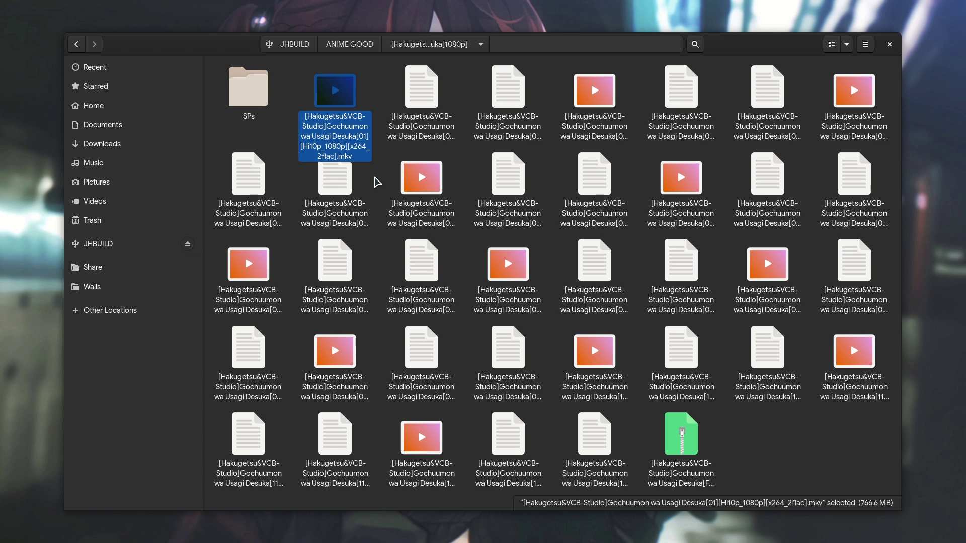
{"action": "key", "text": "Right"}
{"action": "key", "text": "Right"}
{"action": "key", "text": "Right"}
{"action": "key", "text": "Right"}
{"action": "key", "text": "Right"}
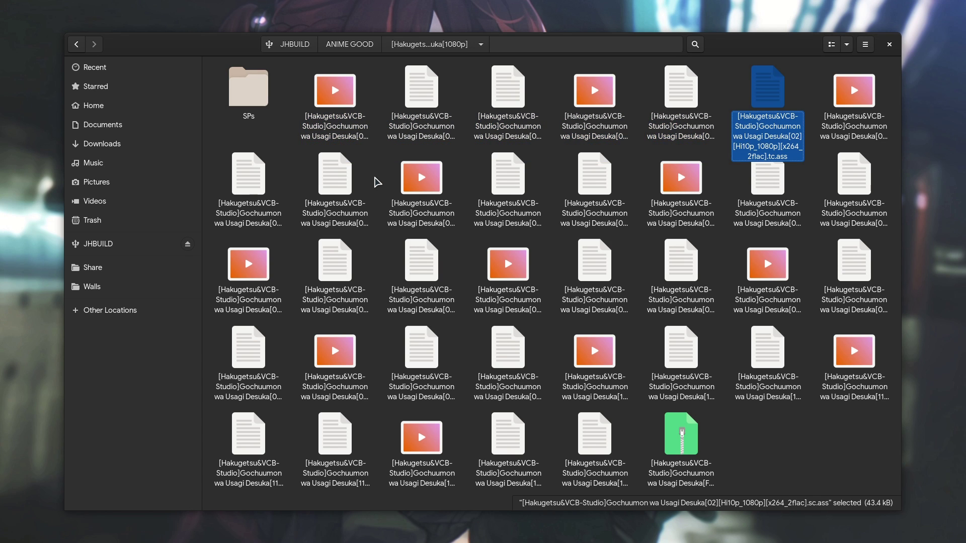
{"action": "key", "text": "Left"}
{"action": "key", "text": "Left"}
{"action": "key", "text": "Left"}
{"action": "key", "text": "Left"}
{"action": "key", "text": "Left"}
{"action": "key", "text": "Left"}
{"action": "key", "text": "Right"}
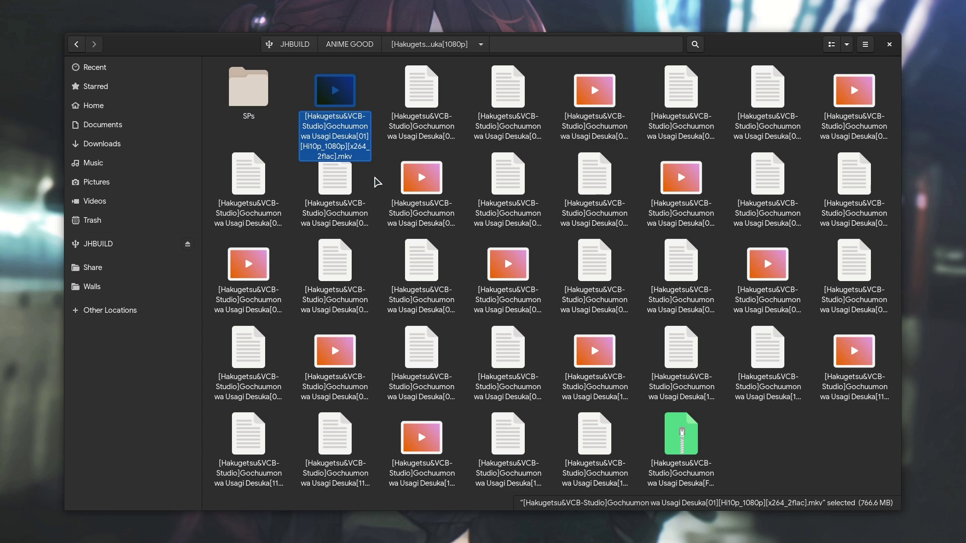
Rubber-band select the neighbouring files, then the first three rows of episodes, and clear the selection.
{"action": "left_click_drag", "start_coordinate": [300, 87], "coordinate": [604, 101]}
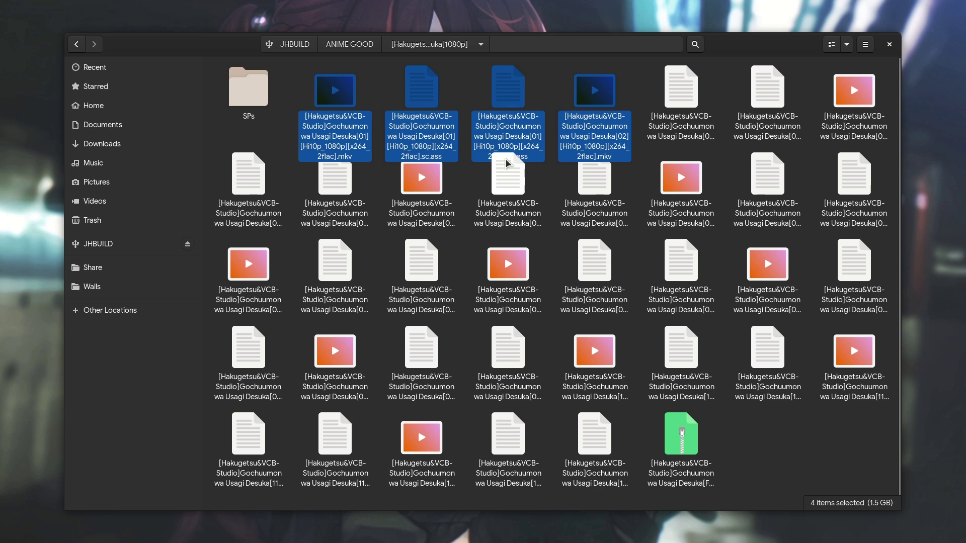
{"action": "left_click", "coordinate": [562, 185]}
{"action": "left_click_drag", "start_coordinate": [297, 89], "coordinate": [683, 254]}
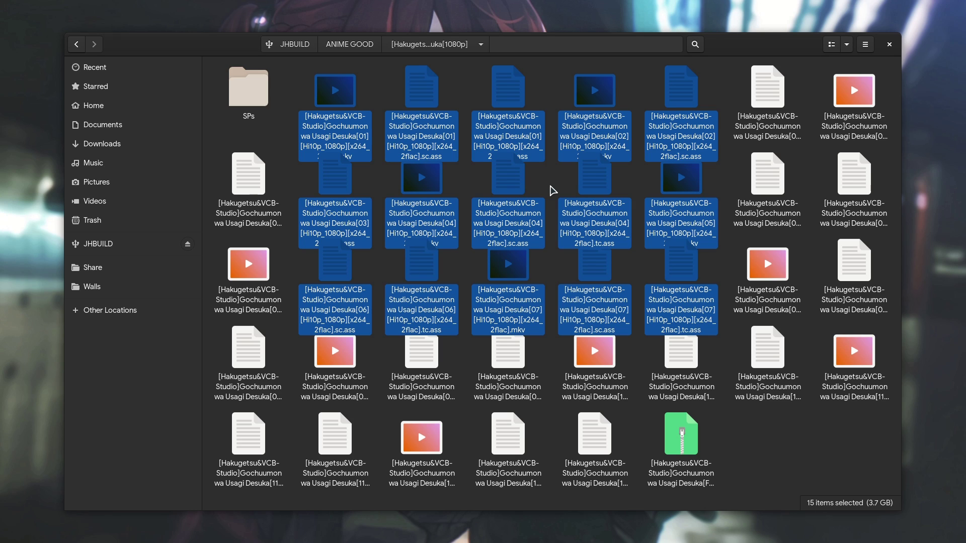
{"action": "left_click", "coordinate": [552, 190]}
Start renaming the first episode .mkv and move through its full name from start to end.
{"action": "left_click", "coordinate": [355, 148]}
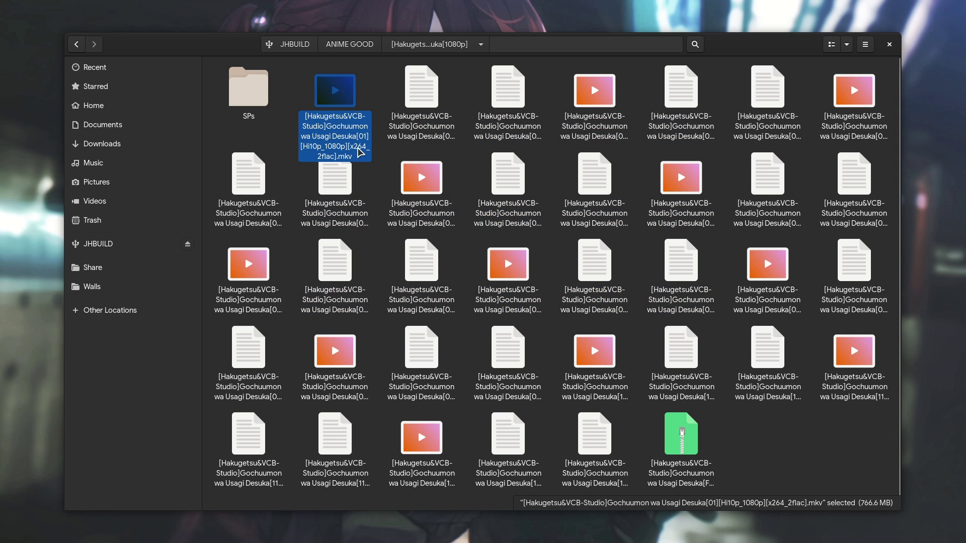
{"action": "key", "text": "F2"}
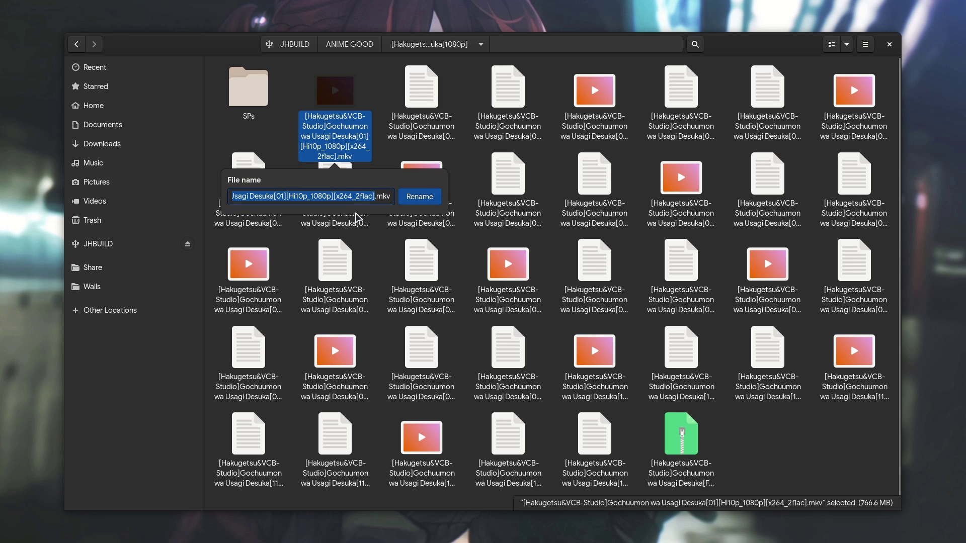
{"action": "key", "text": "Home"}
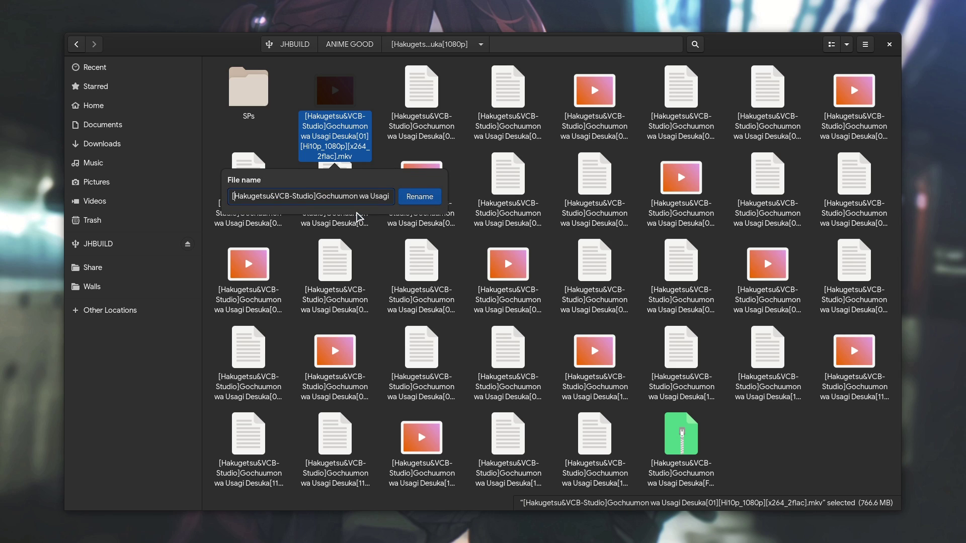
{"action": "key", "text": "Right"}
{"action": "key", "text": "Right"}
{"action": "key", "text": "Right"}
{"action": "key", "text": "Right"}
{"action": "key", "text": "Right"}
{"action": "key", "text": "Right"}
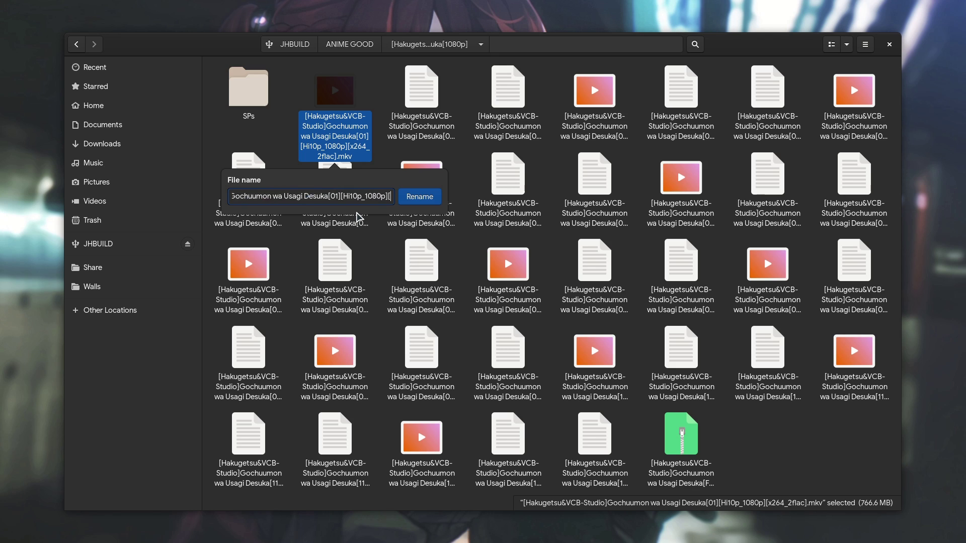
{"action": "key", "text": "Right"}
{"action": "key", "text": "Right"}
{"action": "key", "text": "Right"}
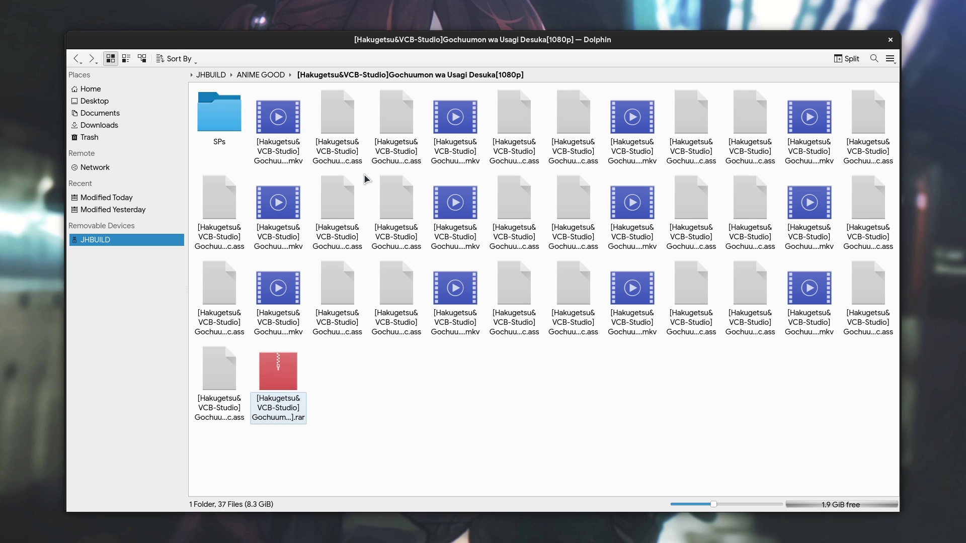
{"action": "left_click", "coordinate": [301, 153]}
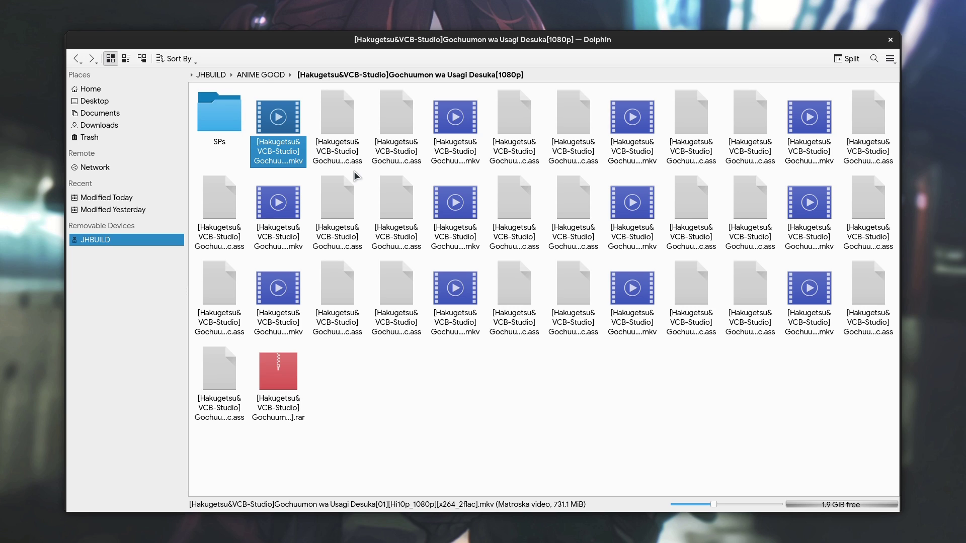
{"action": "mouse_move", "coordinate": [277, 131]}
{"action": "key", "text": "F2"}
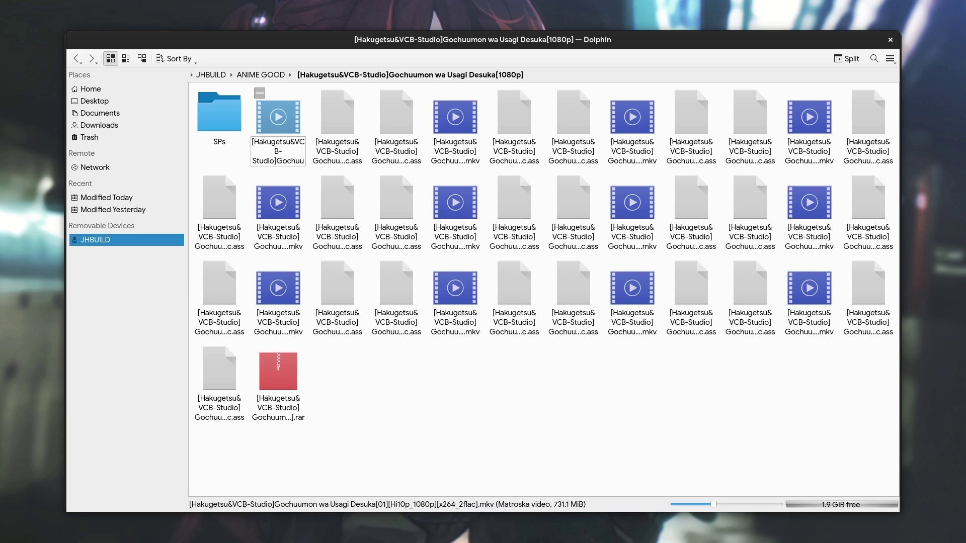
{"action": "key", "text": "Down"}
{"action": "key", "text": "Down"}
{"action": "key", "text": "Down"}
{"action": "key", "text": "Up"}
{"action": "key", "text": "Up"}
{"action": "key", "text": "Up"}
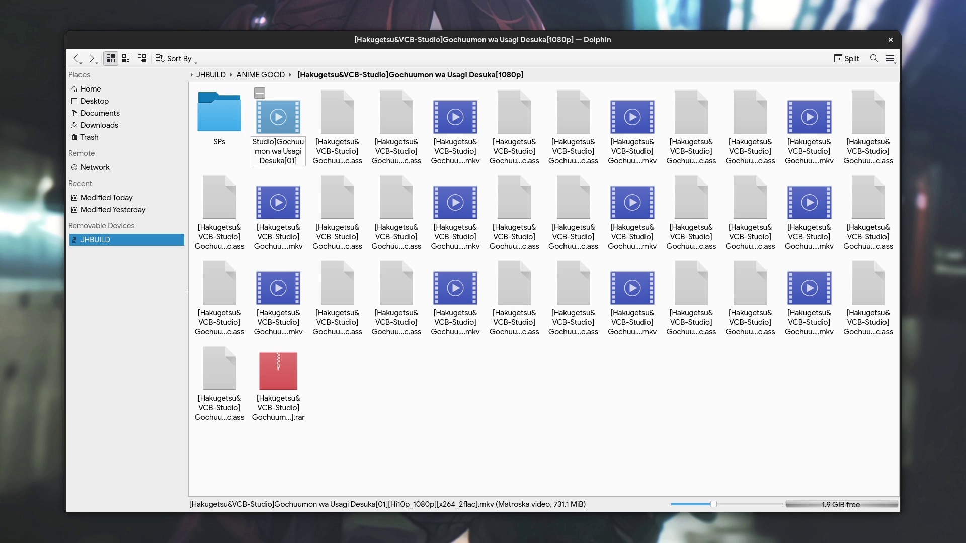
{"action": "key", "text": "ctrl+a"}
{"action": "key", "text": "ctrl+c"}
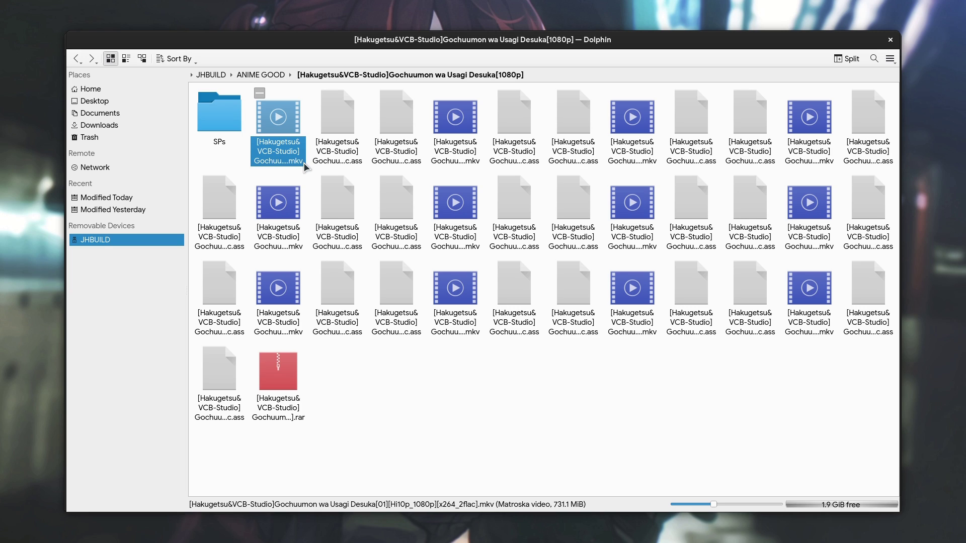
Cancel the rename, show the Information panel and step through the neighbouring subtitle files.
{"action": "key", "text": "Escape"}
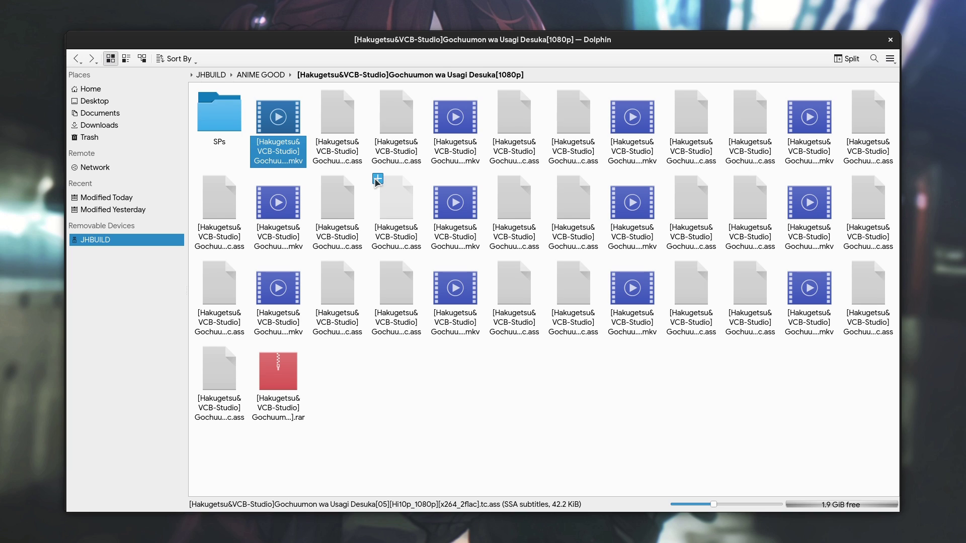
{"action": "key", "text": "F11"}
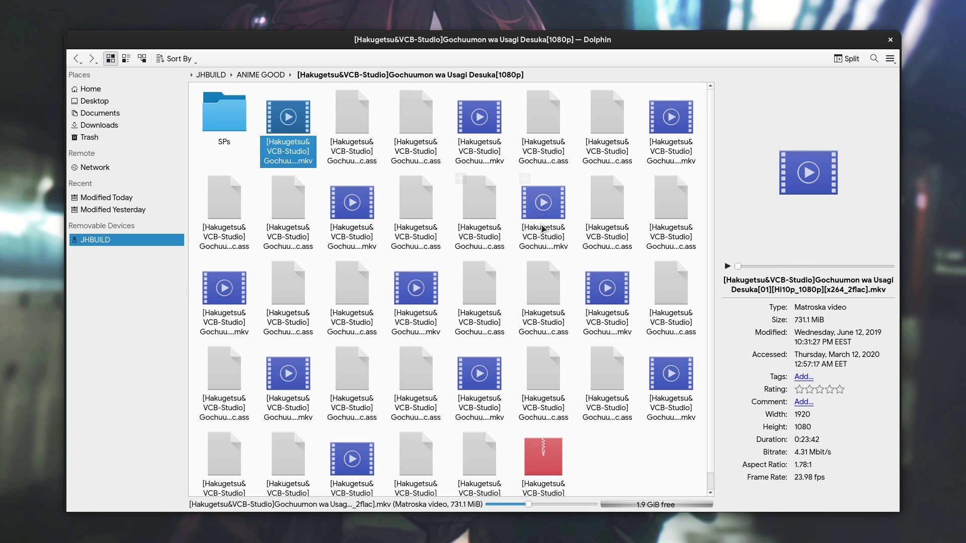
{"action": "key", "text": "Right"}
{"action": "key", "text": "Right"}
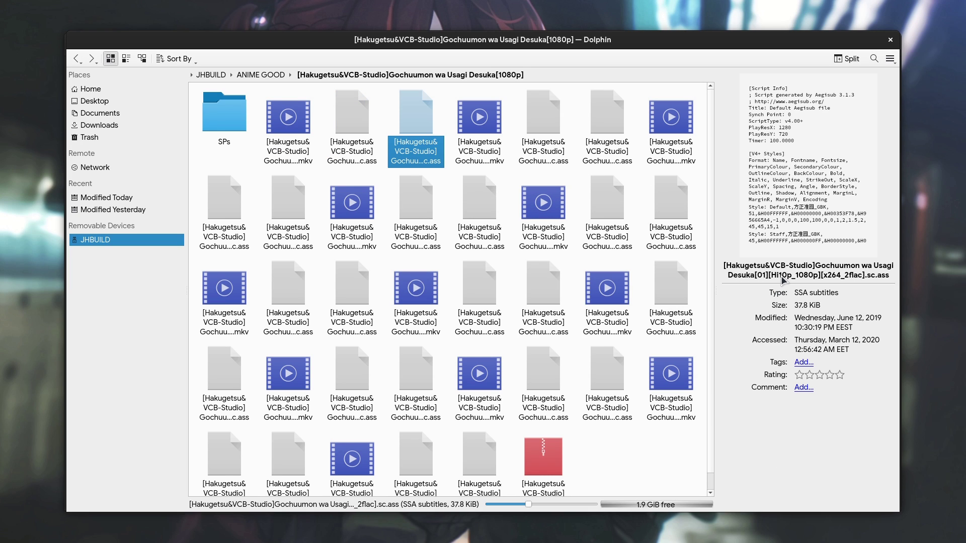
{"action": "key", "text": "Right"}
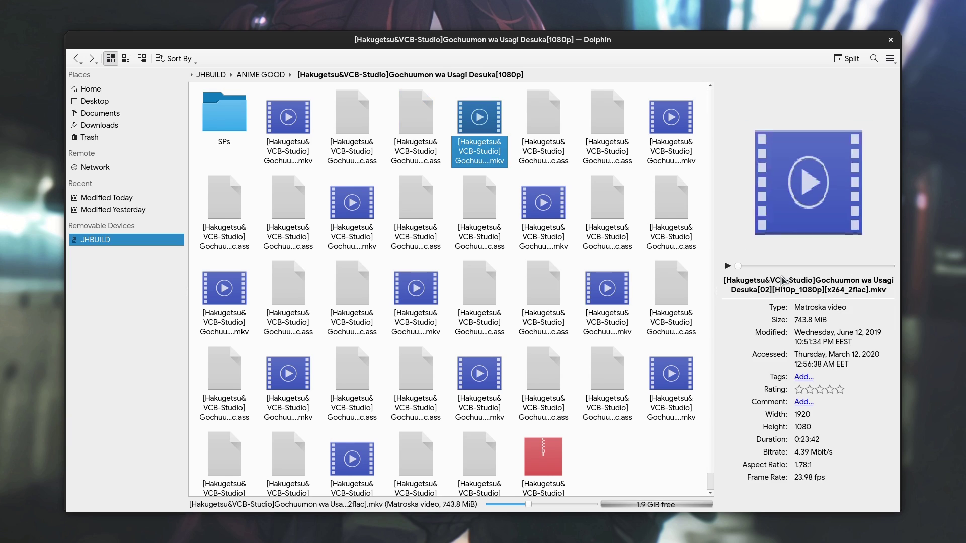
{"action": "key", "text": "Left"}
{"action": "key", "text": "Left"}
{"action": "key", "text": "Left"}
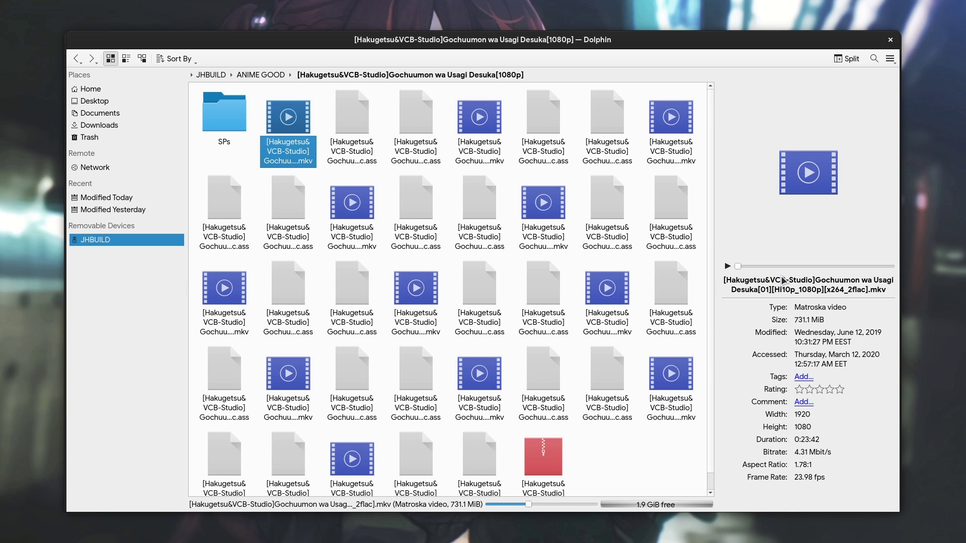
Close the Information panel so the icon grid fills the window and bring up Dolphin's main menu.
{"action": "key", "text": "F11"}
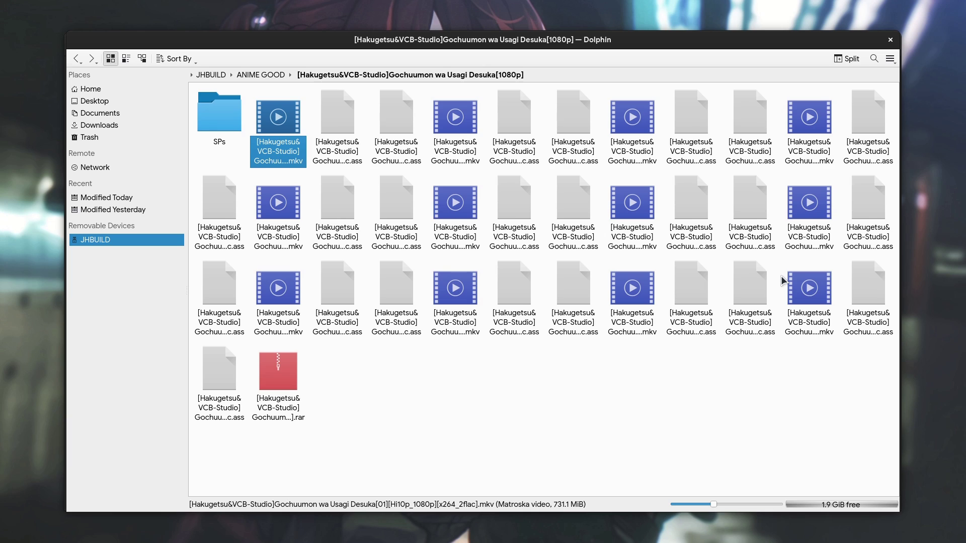
{"action": "left_click", "coordinate": [890, 60]}
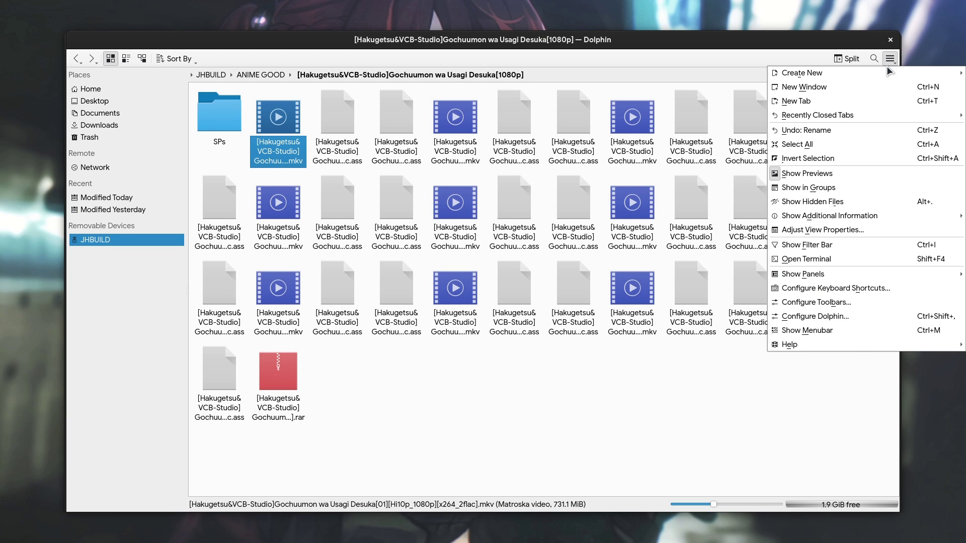
In Configure Dolphin > View Modes > Icons, set Maximum lines to Unlimited, apply it and move the dialog aside.
{"action": "left_click", "coordinate": [824, 317]}
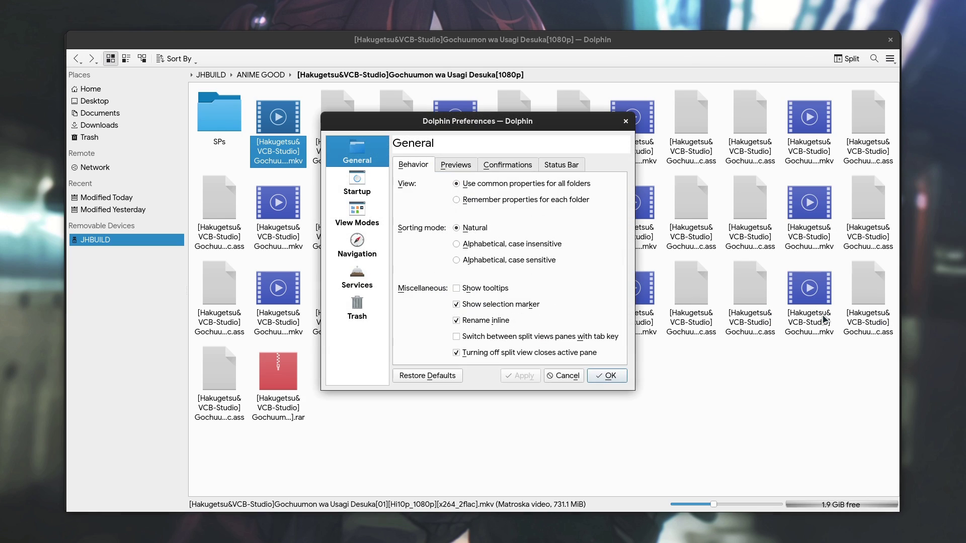
{"action": "left_click", "coordinate": [366, 222]}
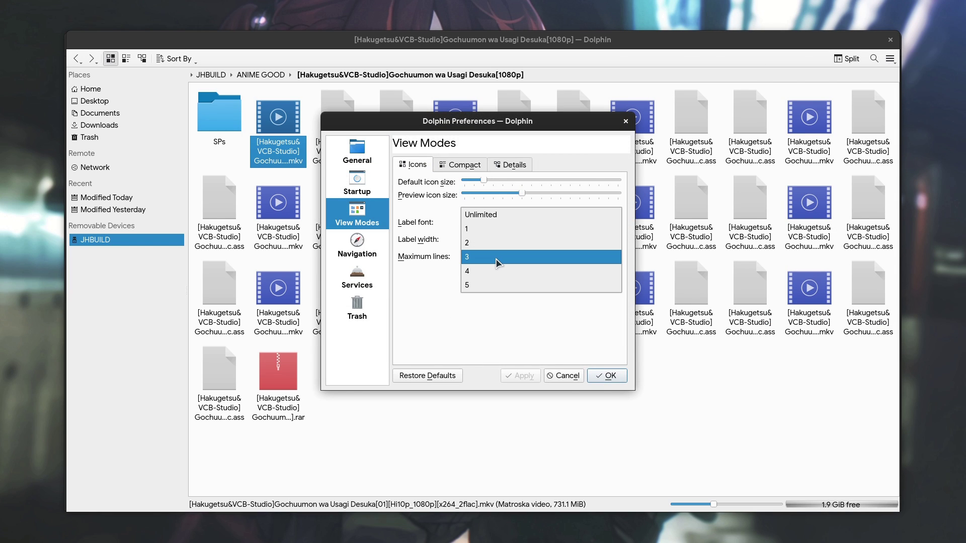
{"action": "left_click", "coordinate": [498, 217]}
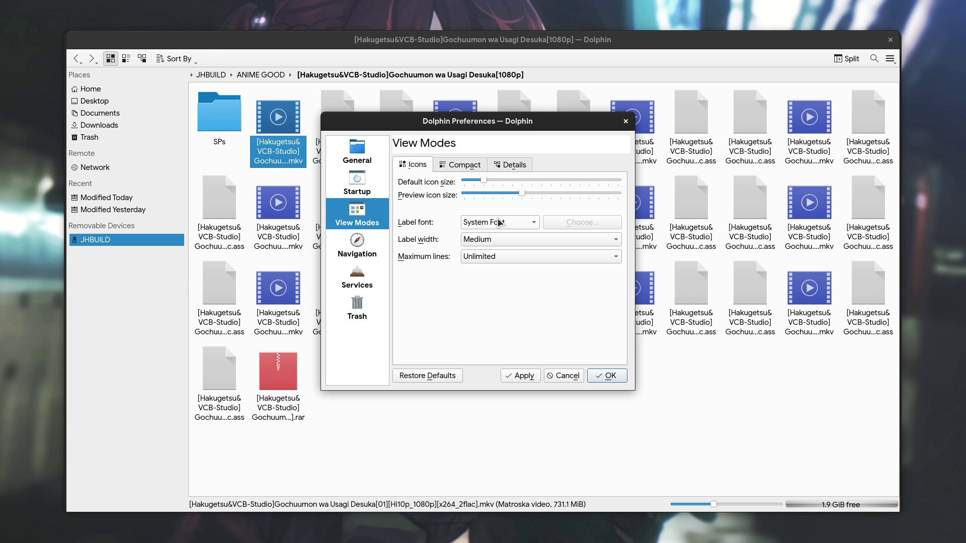
{"action": "left_click", "coordinate": [522, 376]}
{"action": "left_click_drag", "start_coordinate": [488, 123], "coordinate": [695, 131]}
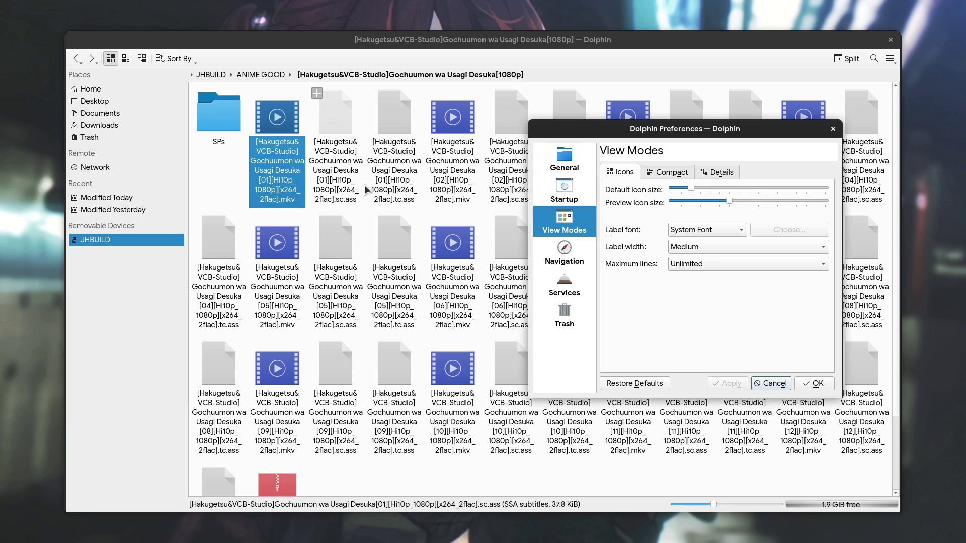
Set the icon Label width to Large and apply it to the episode folder.
{"action": "left_click", "coordinate": [698, 247]}
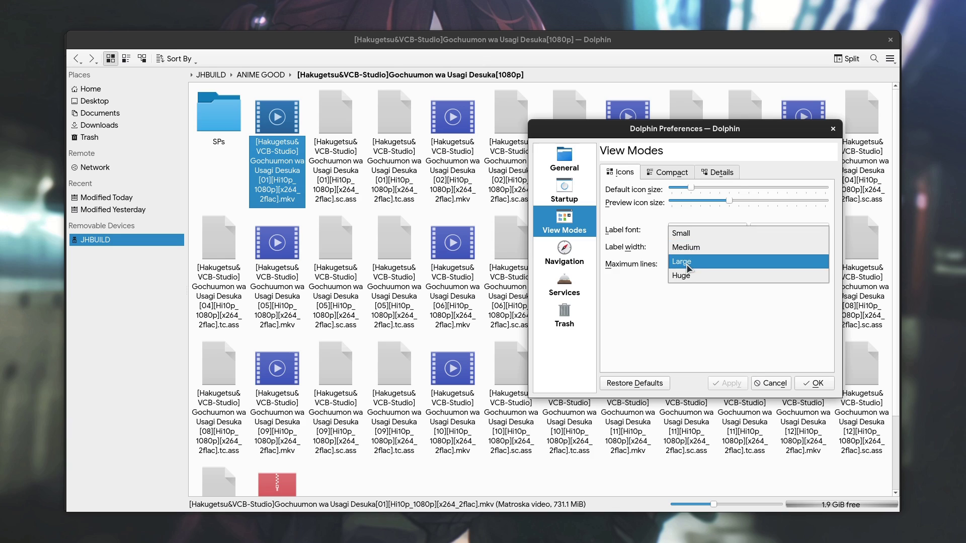
{"action": "left_click", "coordinate": [681, 262]}
{"action": "left_click", "coordinate": [724, 383]}
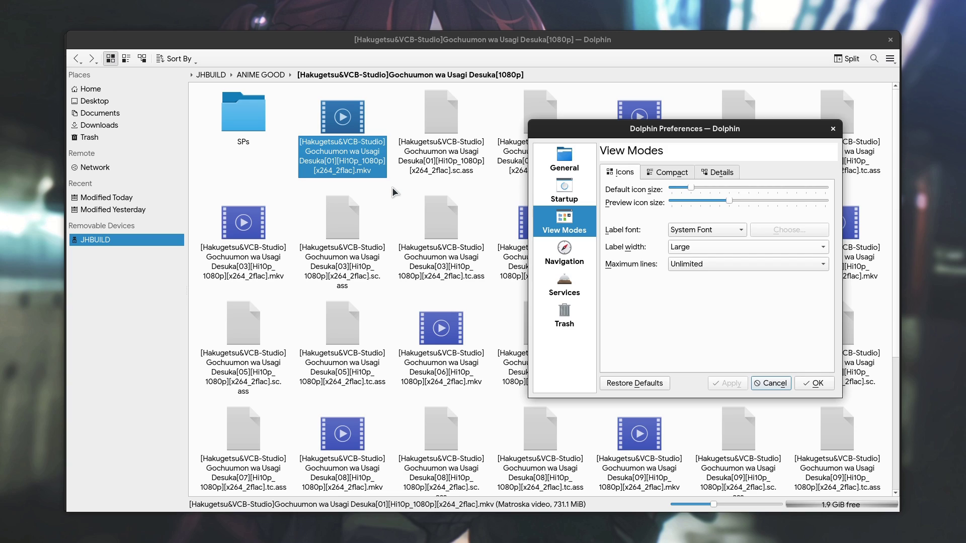
Set the Label width back to Medium, apply it and close the preferences with OK.
{"action": "left_click", "coordinate": [689, 247]}
{"action": "left_click", "coordinate": [690, 233]}
{"action": "left_click", "coordinate": [729, 383]}
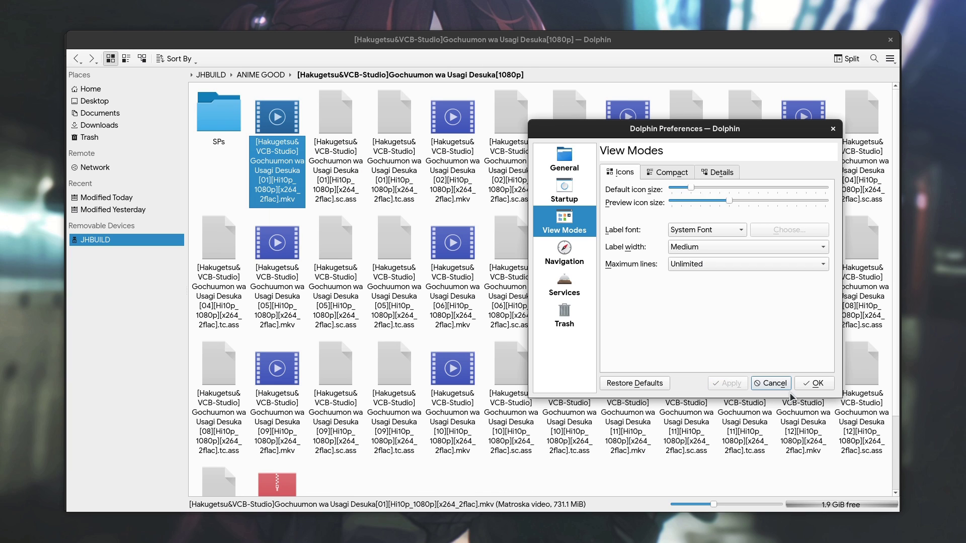
{"action": "left_click", "coordinate": [807, 386]}
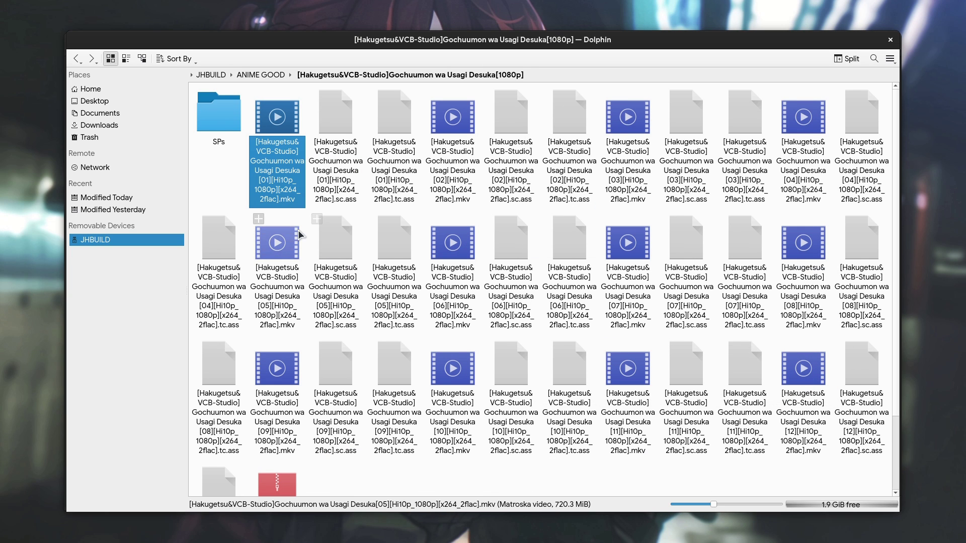
Open the Home place in a new tab and switch to it.
{"action": "right_click", "coordinate": [98, 91]}
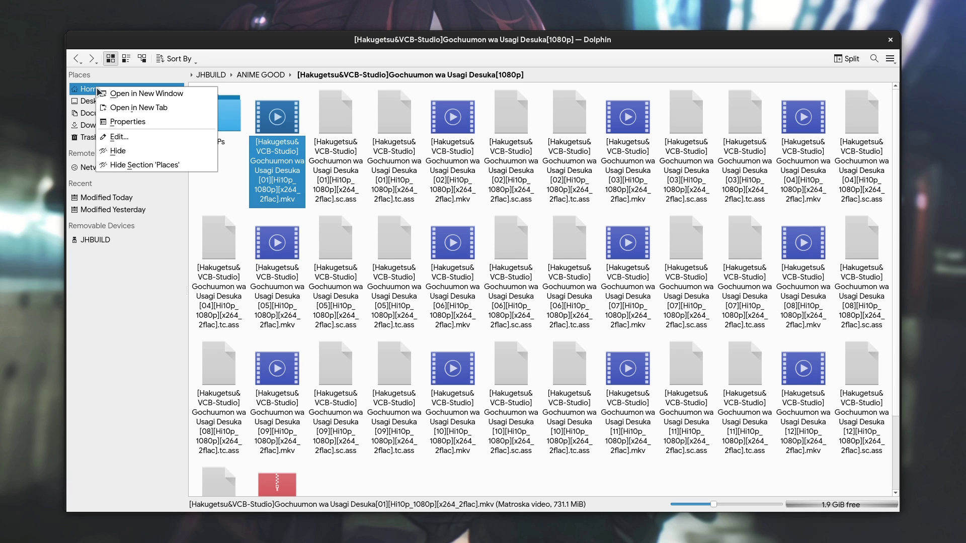
{"action": "left_click", "coordinate": [136, 107]}
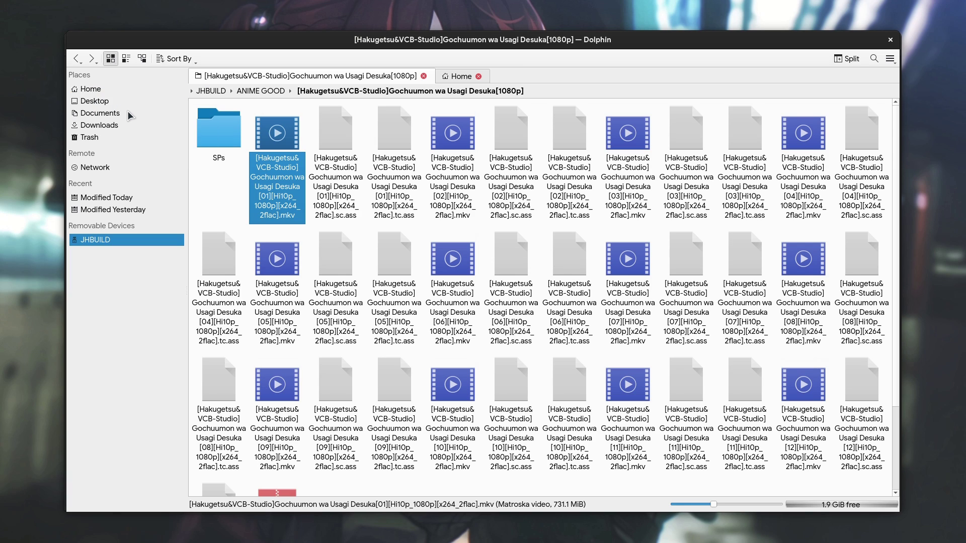
{"action": "left_click", "coordinate": [456, 77]}
Rename the Fuchsia folder by pasting the long Hakugetsu episode file name after it.
{"action": "left_click", "coordinate": [569, 149]}
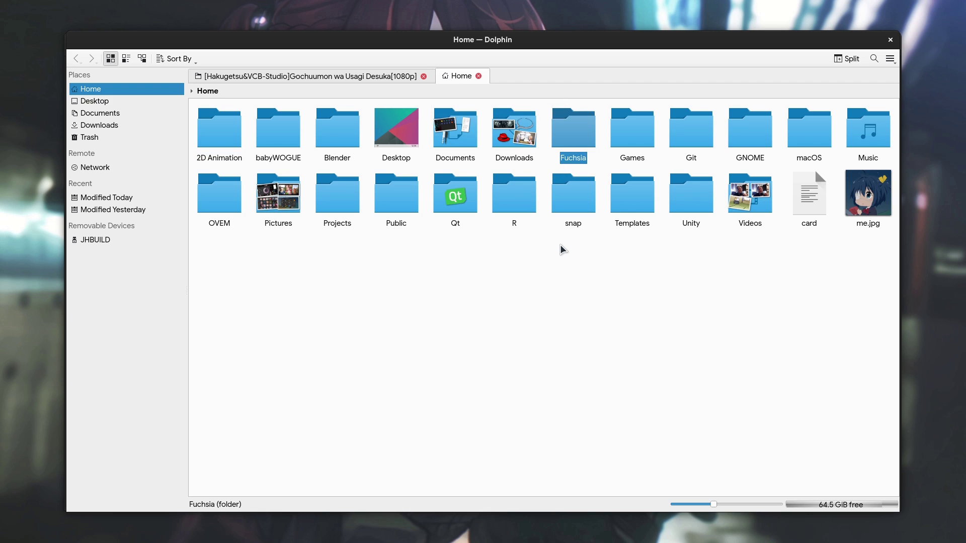
{"action": "key", "text": "F2"}
{"action": "key", "text": "ctrl+v"}
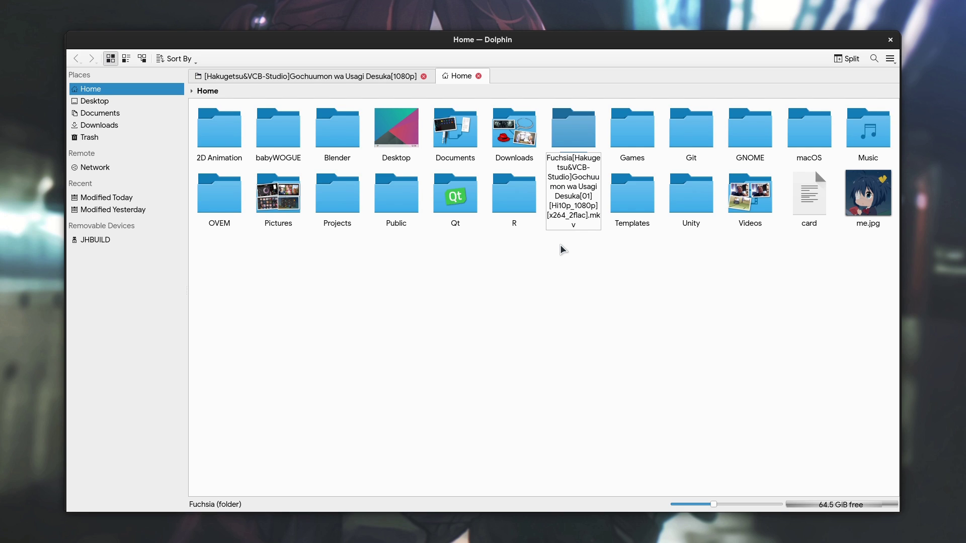
{"action": "key", "text": "Return"}
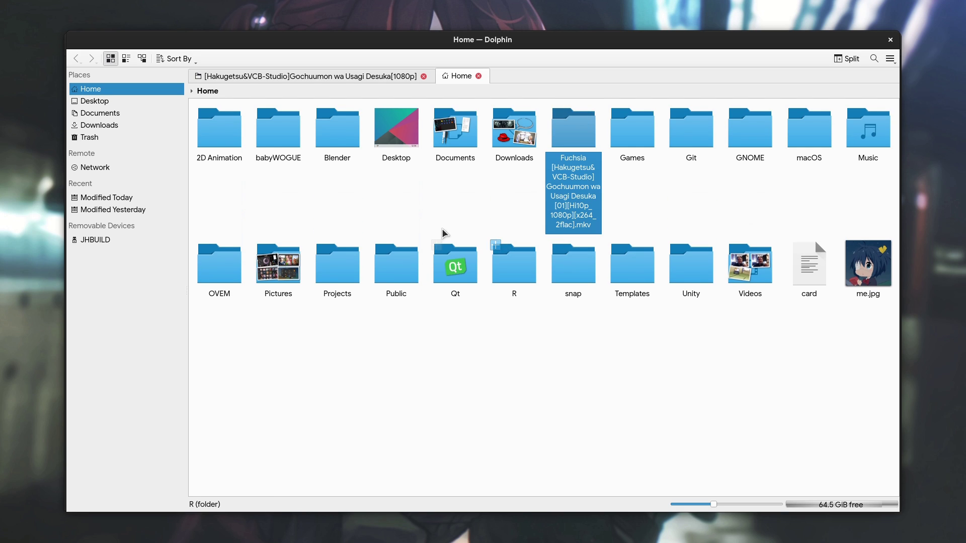
{"action": "left_click", "coordinate": [443, 234]}
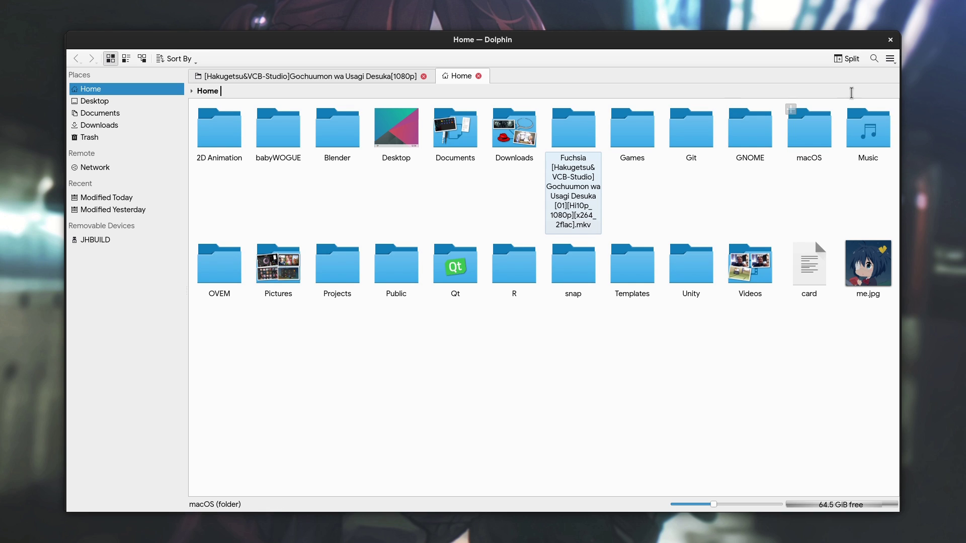
In Configure Dolphin > View Modes, set Label width to Large, apply and confirm with OK.
{"action": "left_click", "coordinate": [889, 60]}
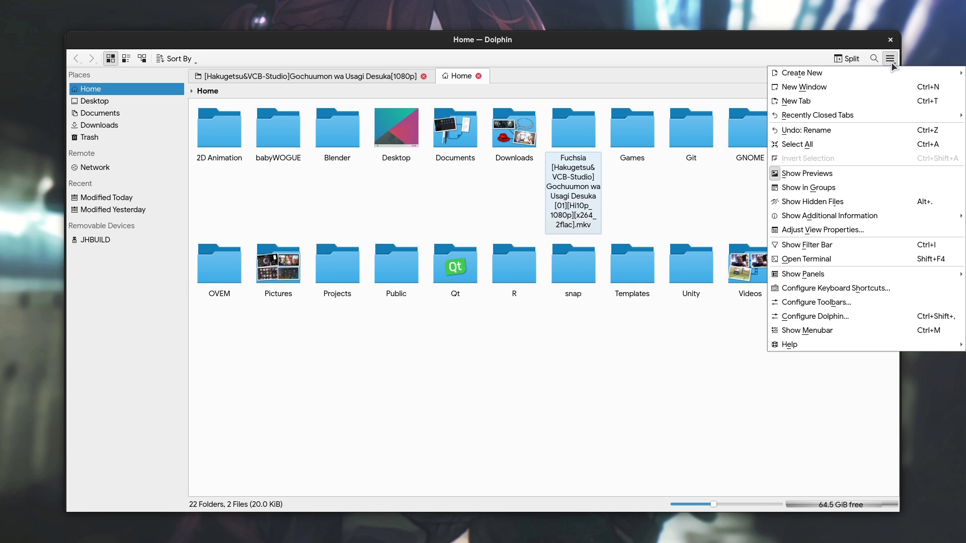
{"action": "left_click", "coordinate": [838, 317]}
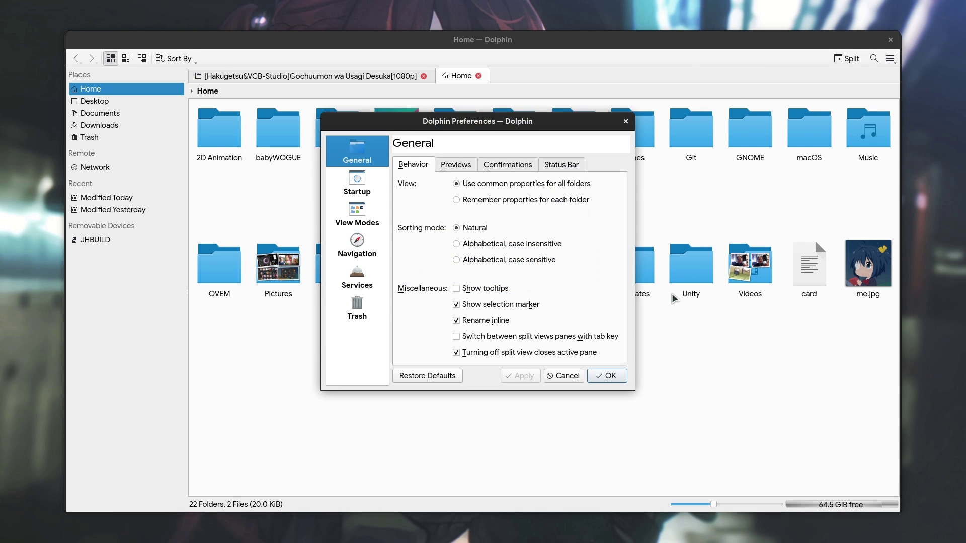
{"action": "left_click", "coordinate": [362, 223]}
{"action": "left_click", "coordinate": [502, 239]}
{"action": "left_click", "coordinate": [498, 255]}
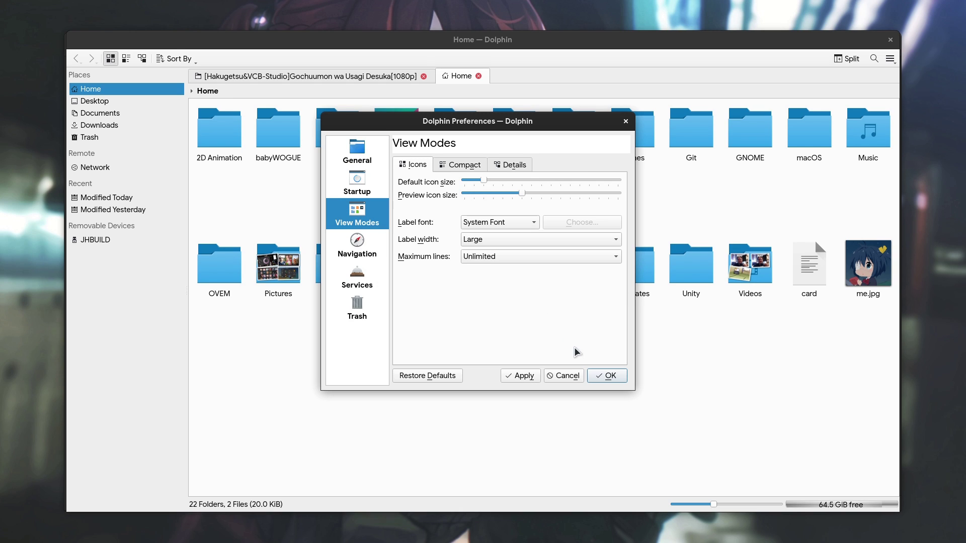
{"action": "left_click", "coordinate": [521, 374]}
{"action": "left_click", "coordinate": [607, 376]}
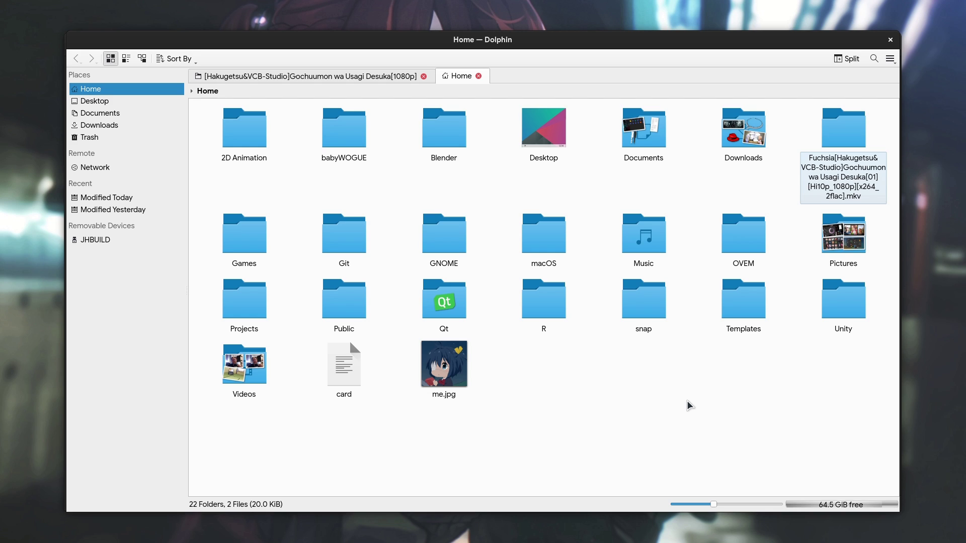
Rename the long-named folder back to 'Fuchsia' by deleting the appended episode name text.
{"action": "left_click", "coordinate": [843, 128]}
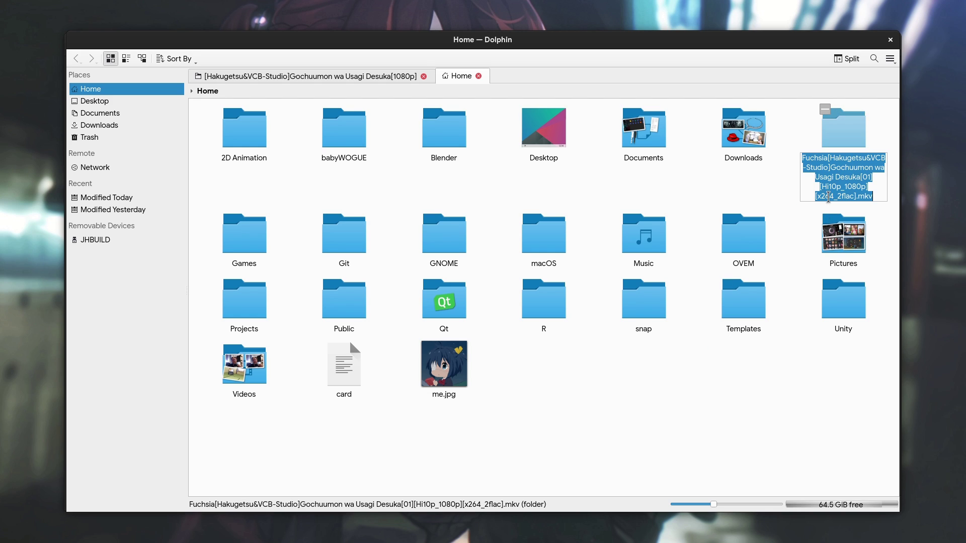
{"action": "key", "text": "Home"}
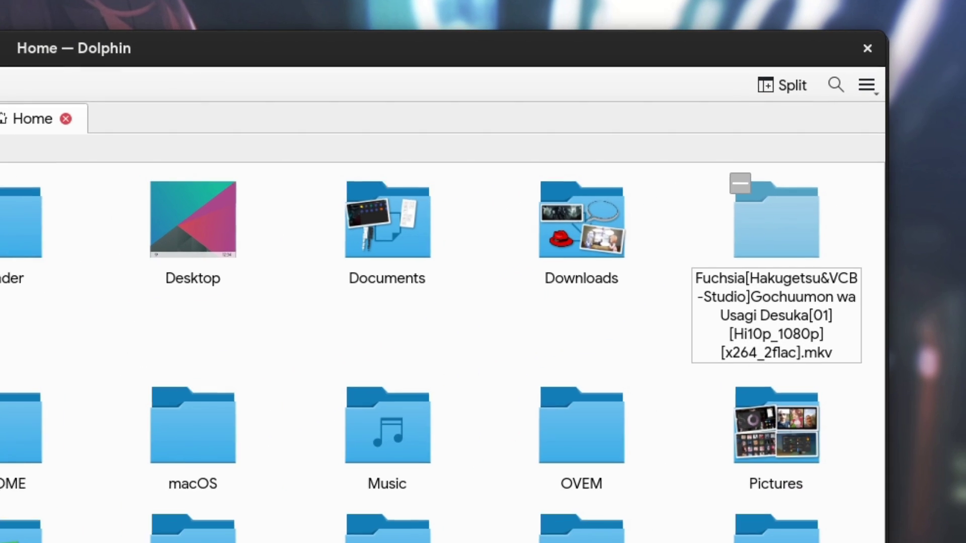
{"action": "key", "text": "shift+Right"}
{"action": "key", "text": "shift+Right"}
{"action": "key", "text": "shift+Right"}
{"action": "key", "text": "shift+Right"}
{"action": "key", "text": "shift+Right"}
{"action": "key", "text": "shift+Right"}
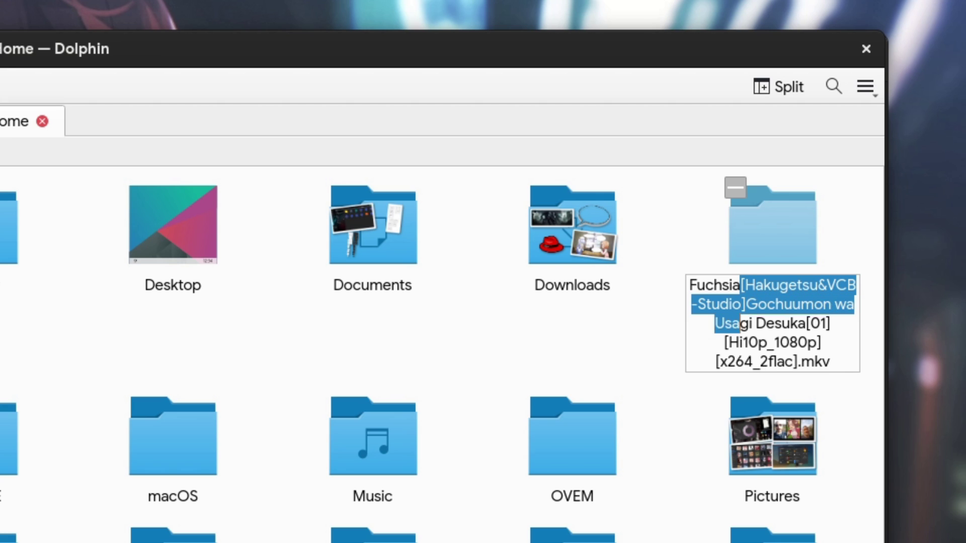
{"action": "key", "text": "shift+End"}
{"action": "key", "text": "Delete"}
{"action": "key", "text": "Return"}
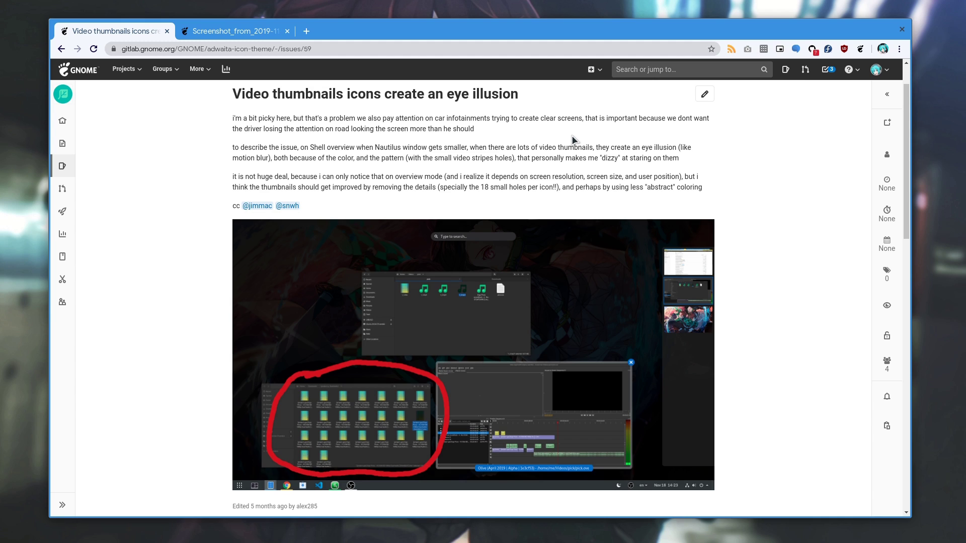
Highlight the issue title 'Video thumbnails icons create an eye illusion' on the GitLab page.
{"action": "triple_click", "coordinate": [473, 94]}
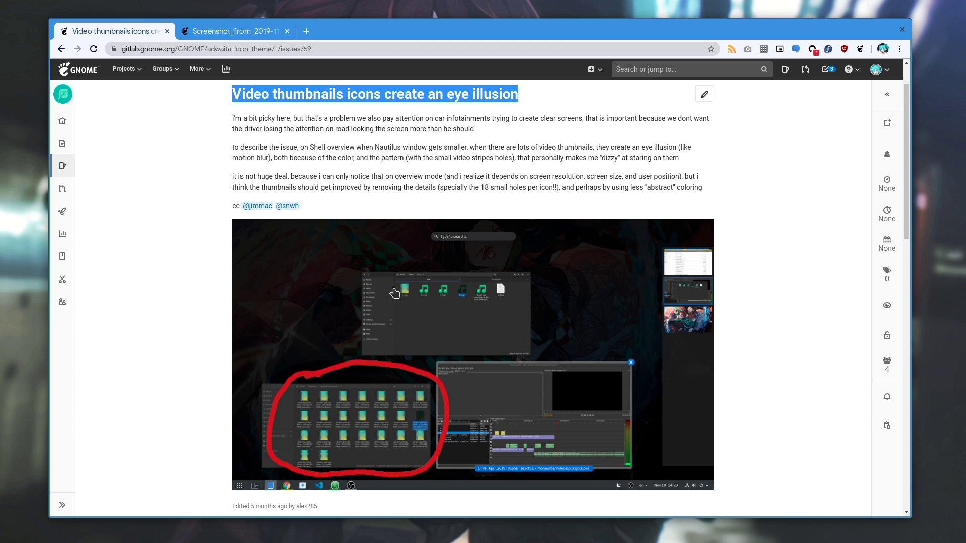